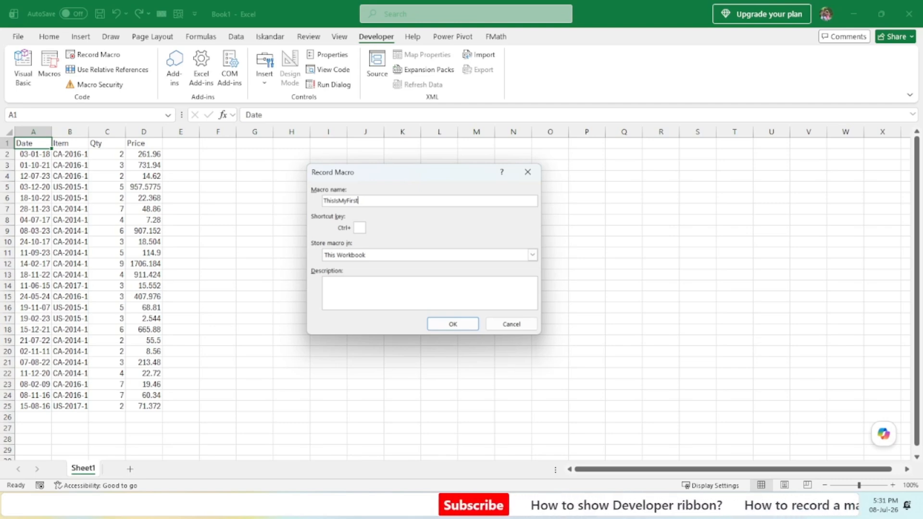
# Step: Name the new macro ThisIsMyFirstMacro, store it in This Workbook, and start recording
pyautogui.write('Macro')
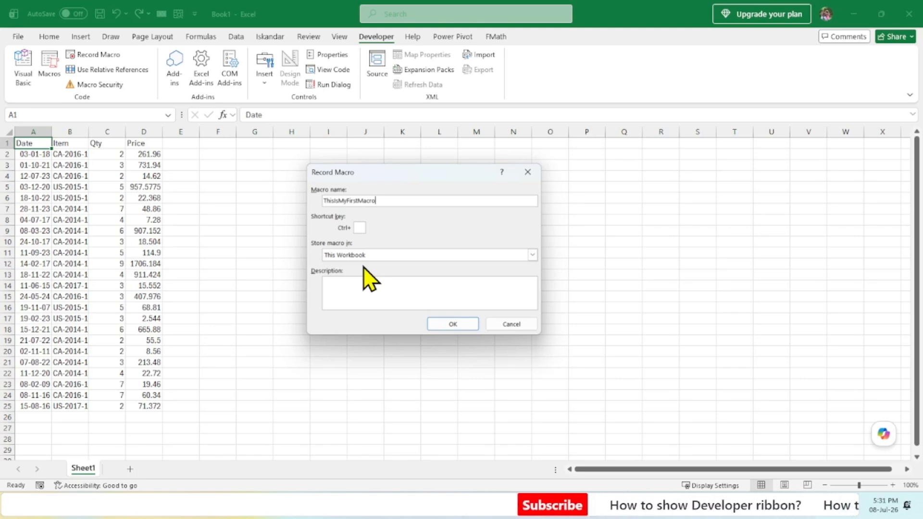
pyautogui.click(376, 255)
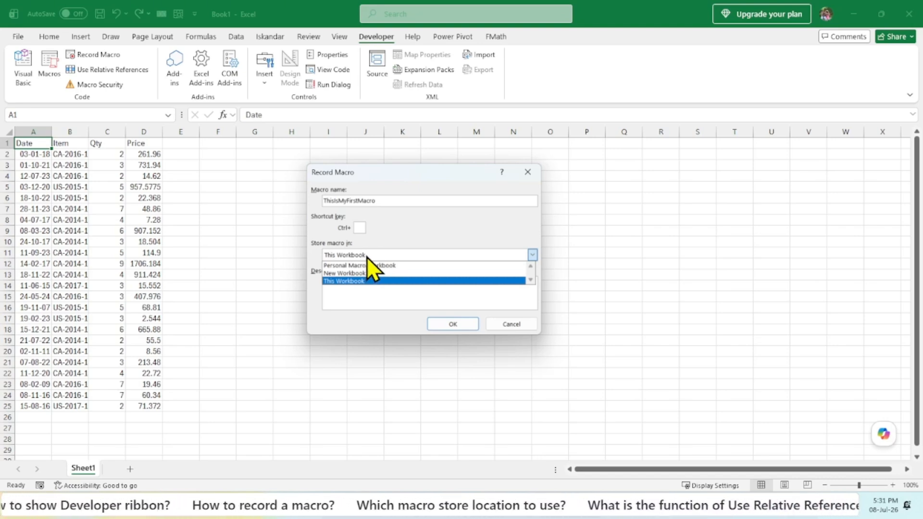
pyautogui.click(370, 256)
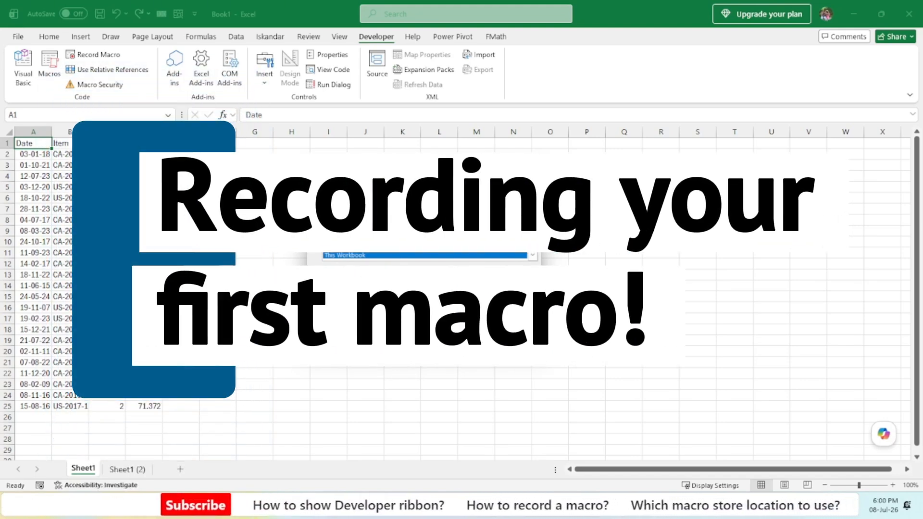
pyautogui.click(451, 323)
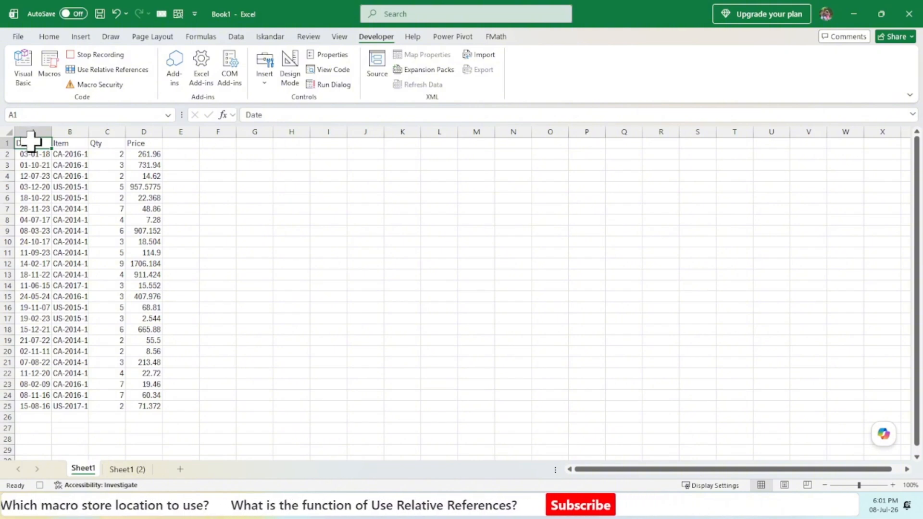
# Step: Bold the header cells A1:D1 and autofit the widths of columns A to D
pyautogui.moveTo(31, 141); pyautogui.dragTo(148, 145)
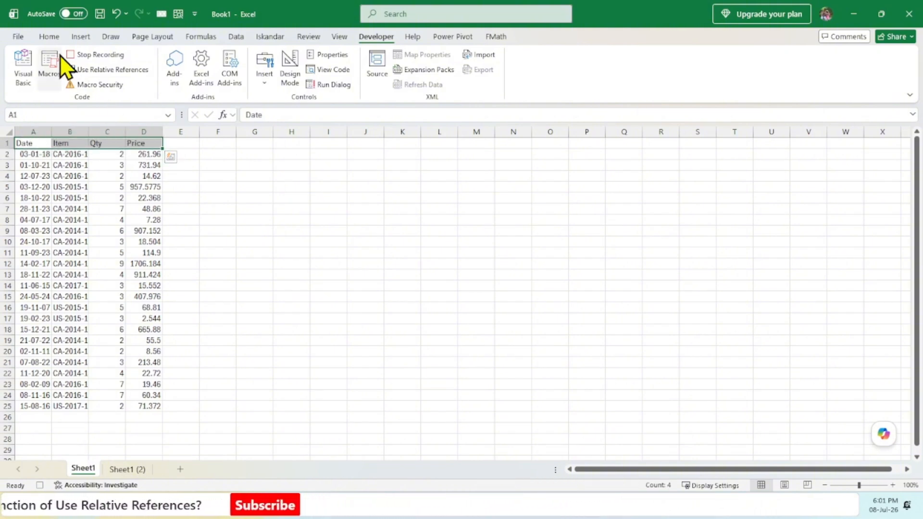
pyautogui.click(49, 37)
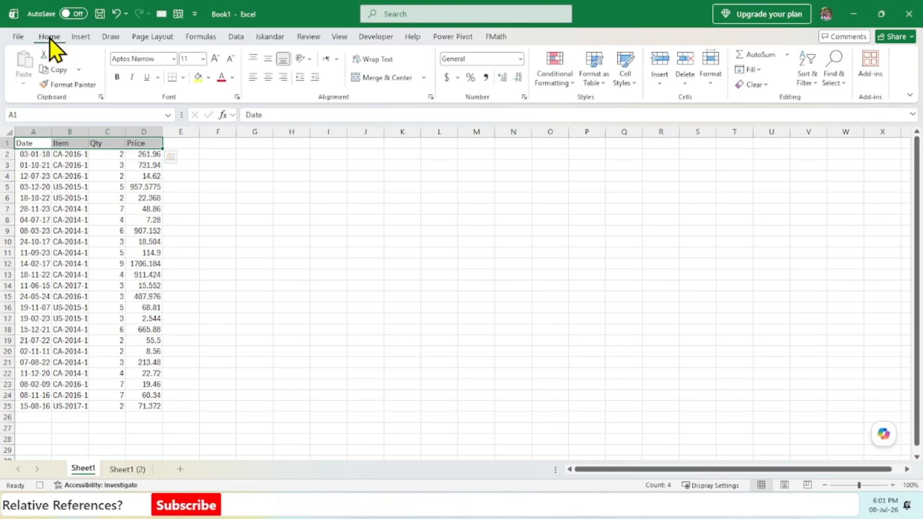
pyautogui.click(118, 78)
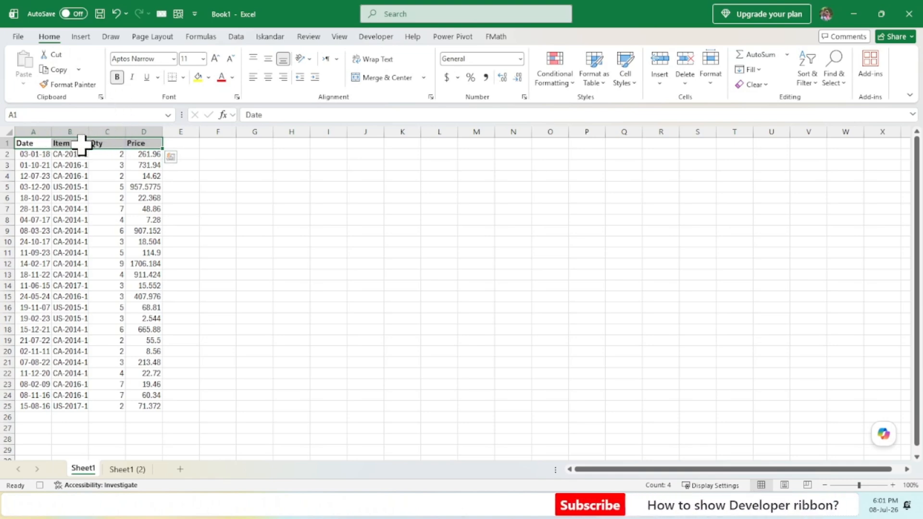
pyautogui.moveTo(39, 127); pyautogui.dragTo(144, 132)
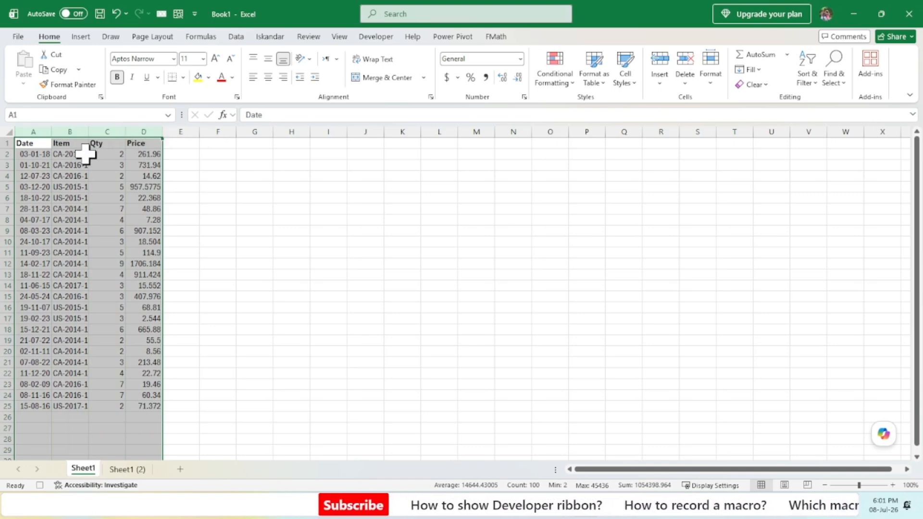
pyautogui.doubleClick(51, 131)
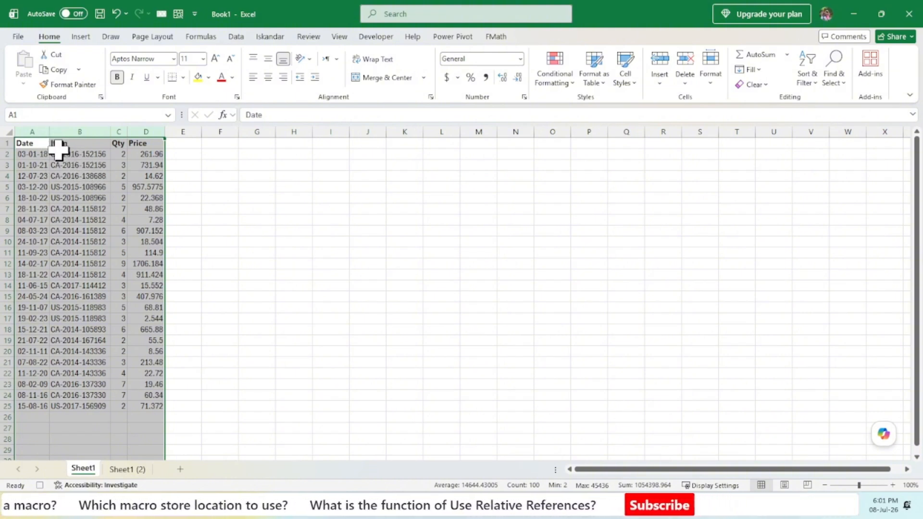
# Step: Apply All Borders to the whole data table, A1:D25
pyautogui.moveTo(36, 143); pyautogui.dragTo(147, 407)
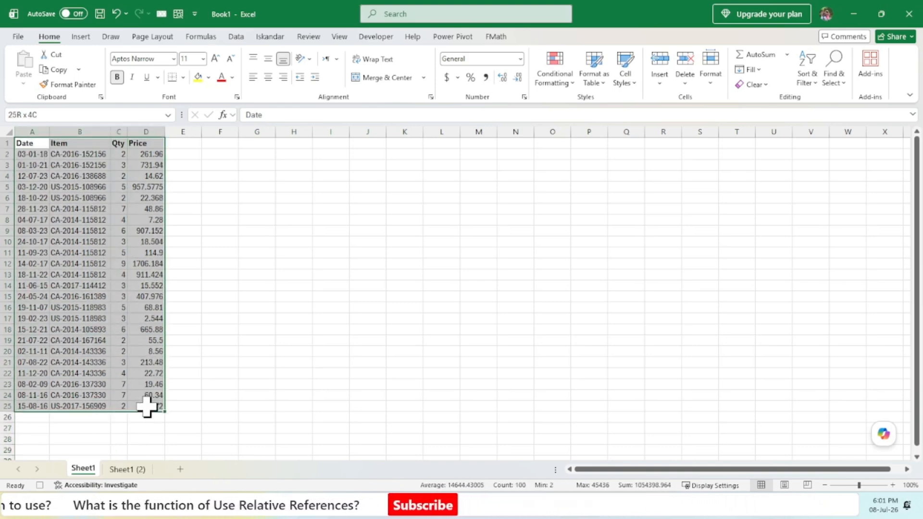
pyautogui.click(184, 78)
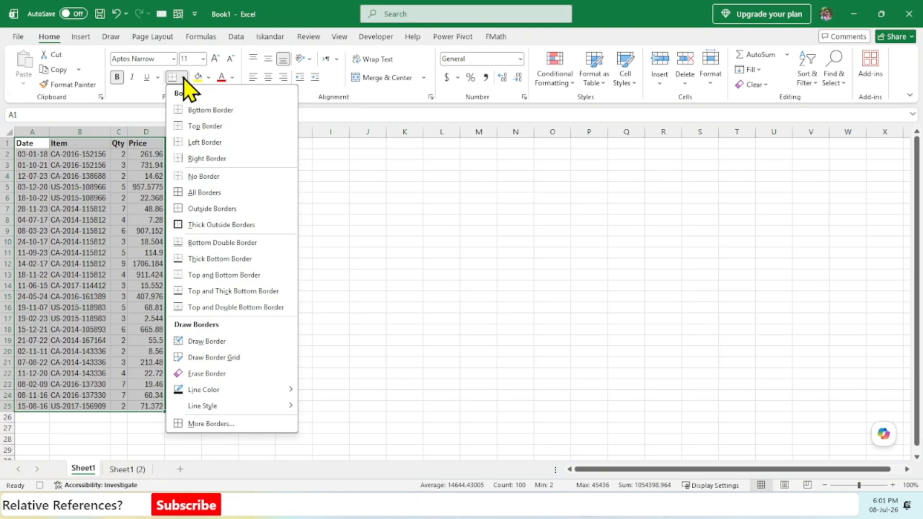
pyautogui.click(204, 193)
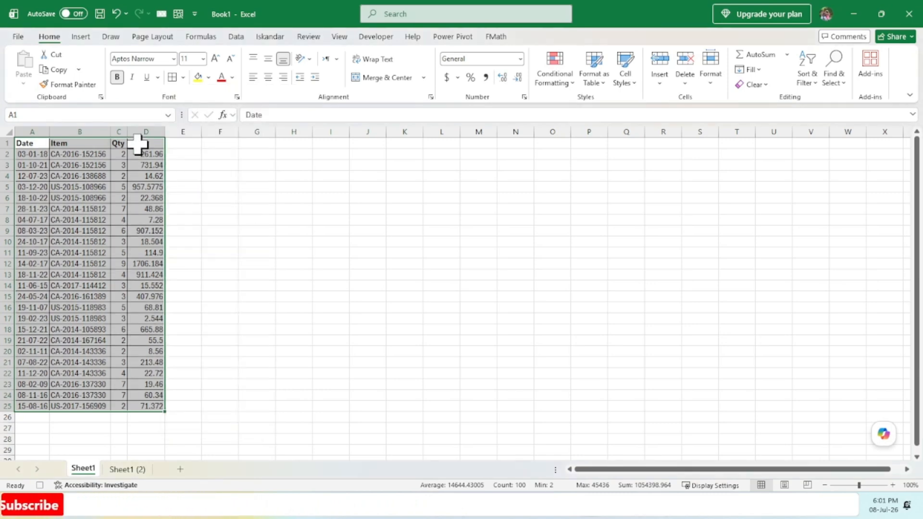
# Step: Format the Price column cells D1:D25 as Currency
pyautogui.moveTo(143, 143); pyautogui.dragTo(139, 385)
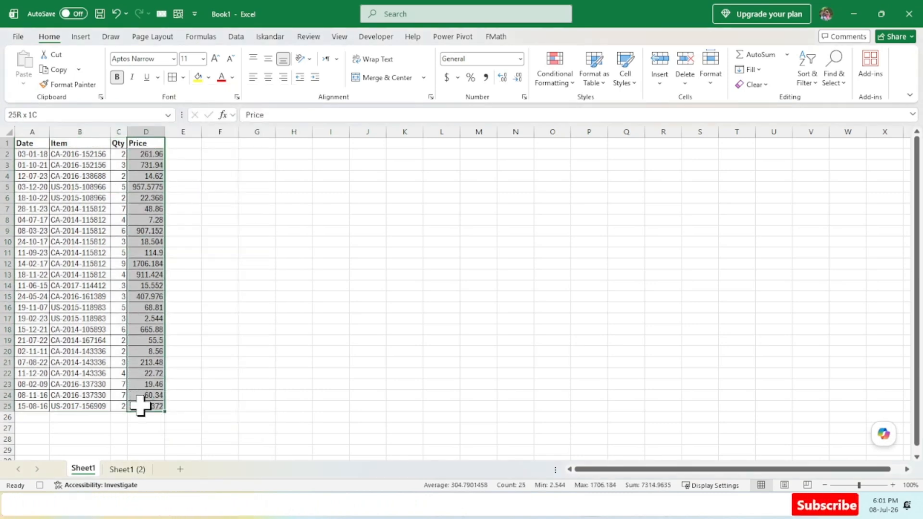
pyautogui.click(521, 58)
pyautogui.click(506, 140)
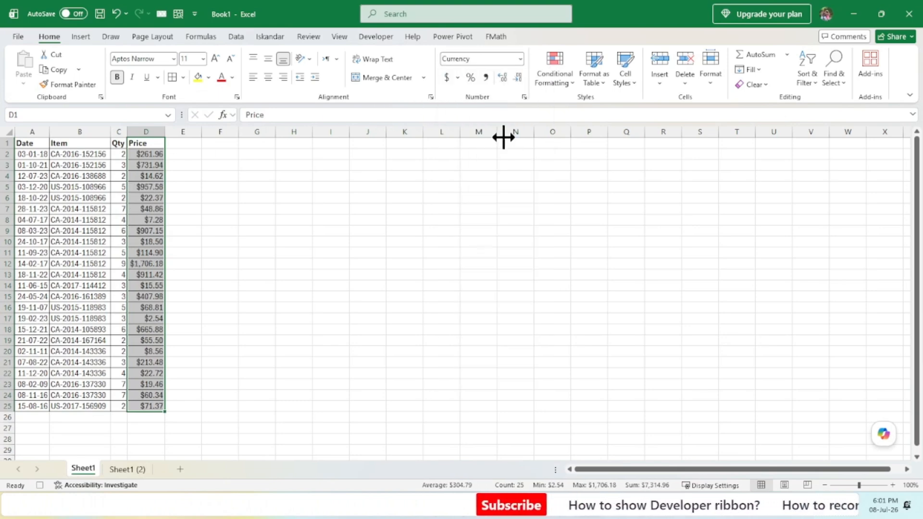
# Step: Return to cell A1 and stop recording the macro
pyautogui.click(32, 144)
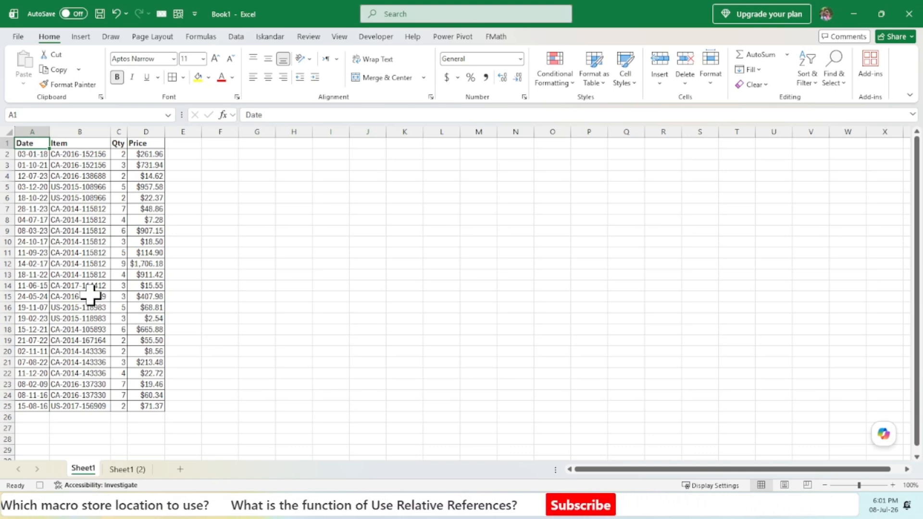
pyautogui.click(378, 38)
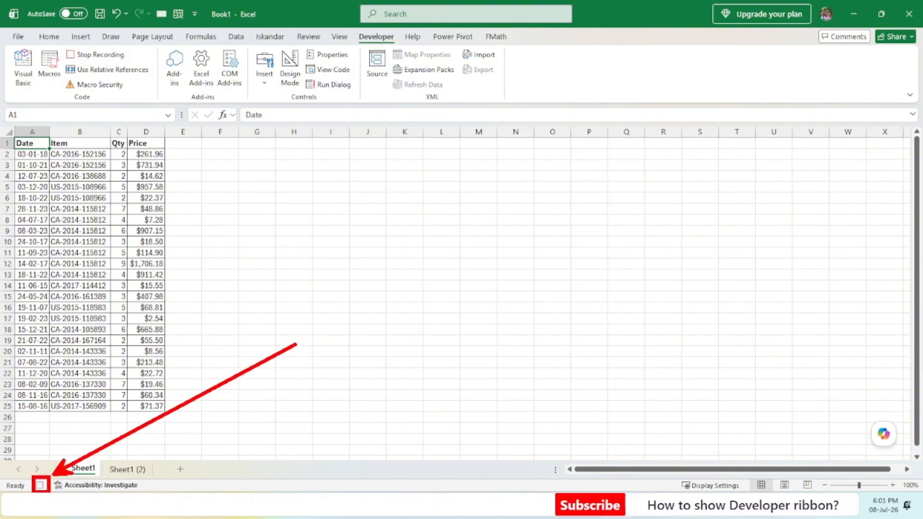
pyautogui.click(100, 55)
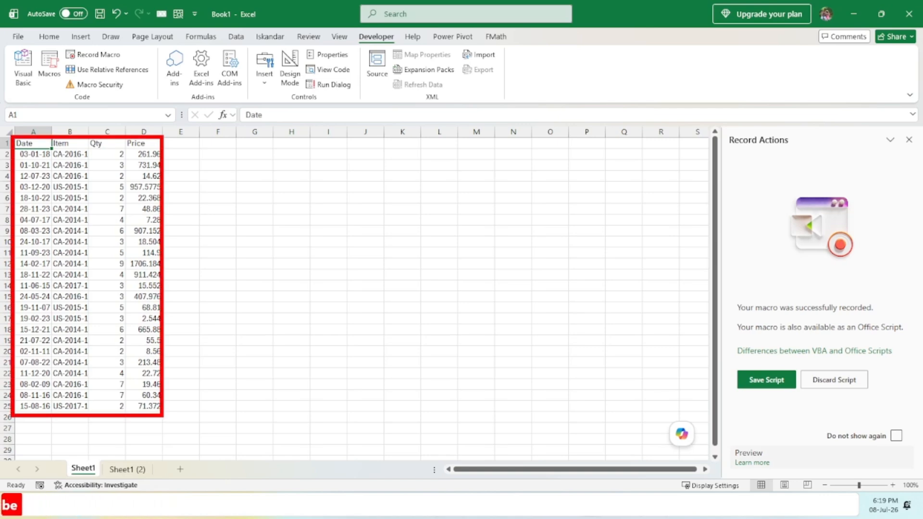
# Step: Run ThisIsMyFirstMacro on the unformatted table that starts in cell A1
pyautogui.click(53, 69)
pyautogui.moveTo(480, 205); pyautogui.dragTo(485, 278)
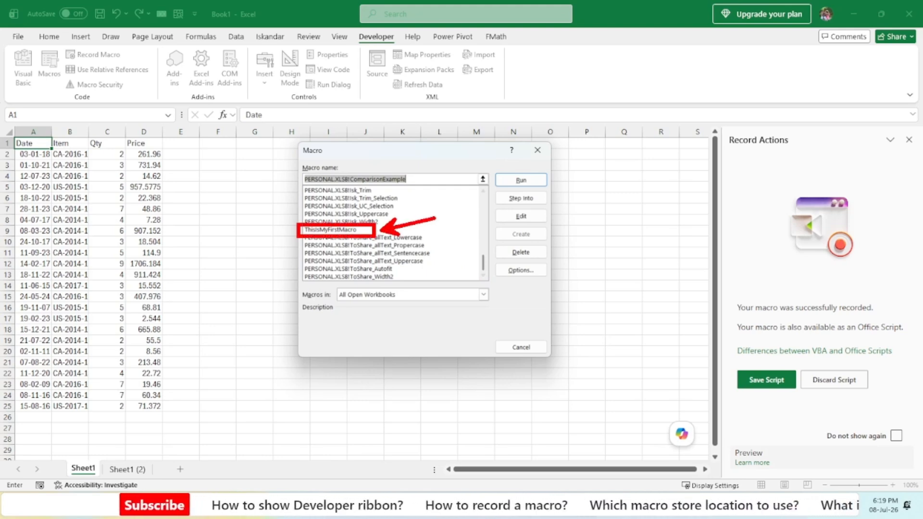
pyautogui.click(361, 229)
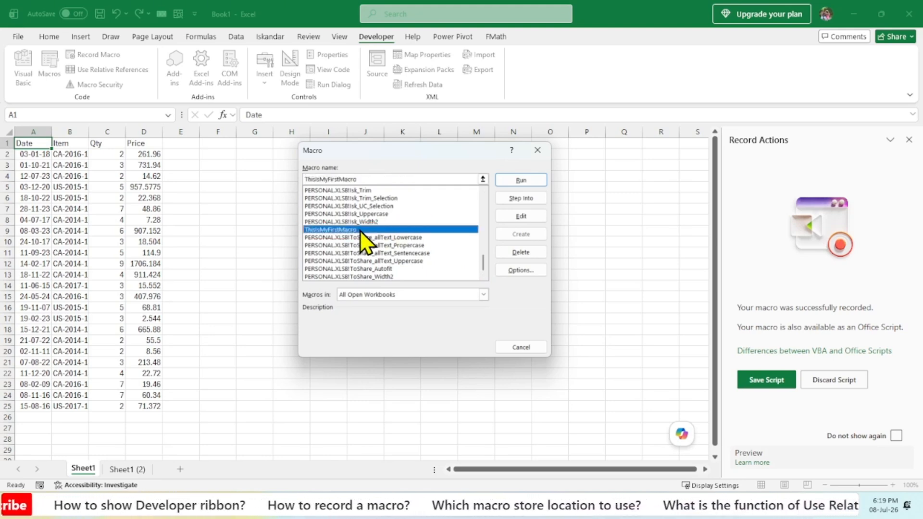
pyautogui.click(516, 181)
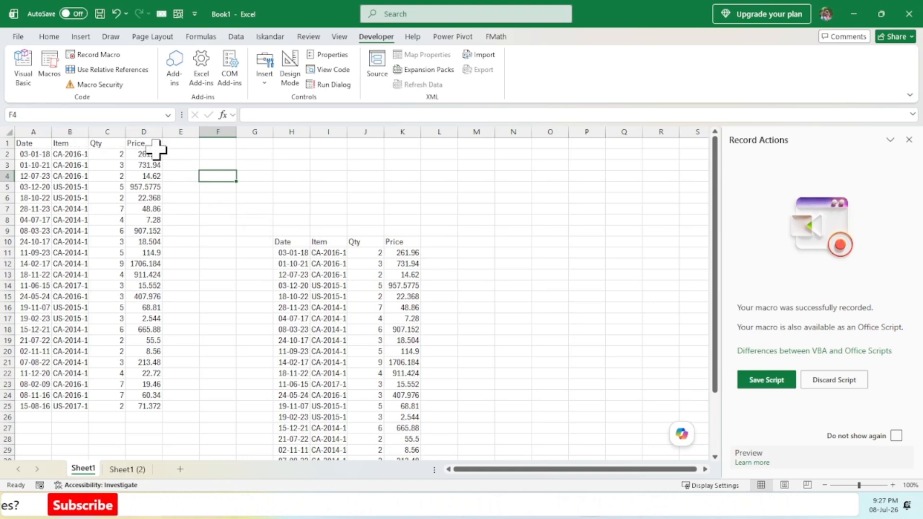
# Step: Run ThisIsMyFirstMacro again on the sheet with two unformatted tables, keeping F4 as the active cell
pyautogui.click(50, 69)
pyautogui.scroll(-5, 481, 226)
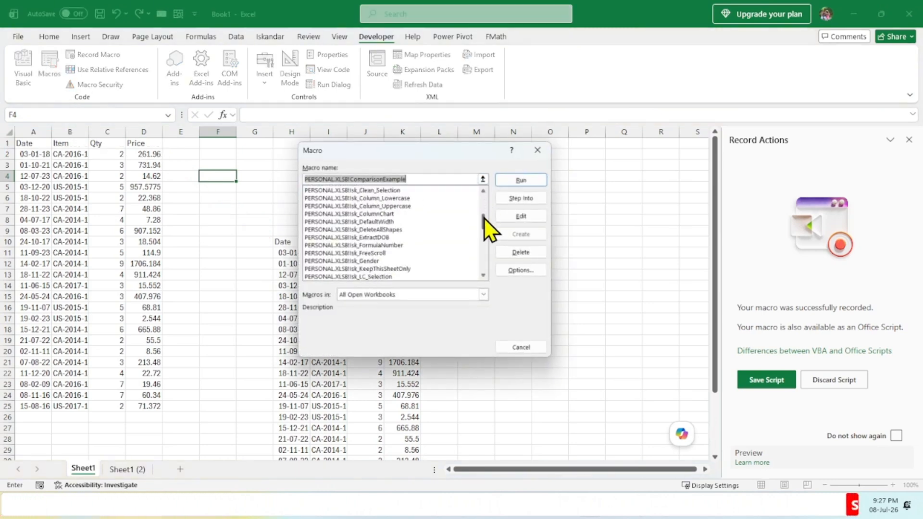
pyautogui.click(397, 229)
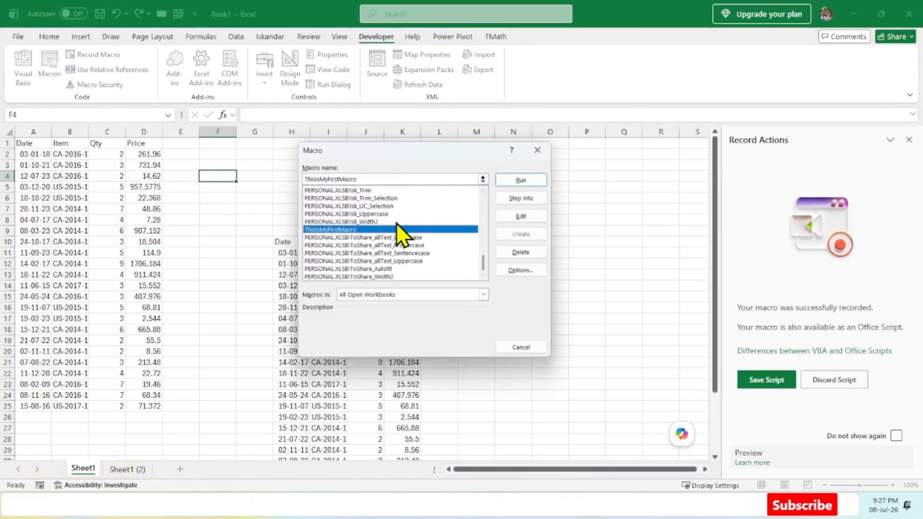
pyautogui.click(515, 181)
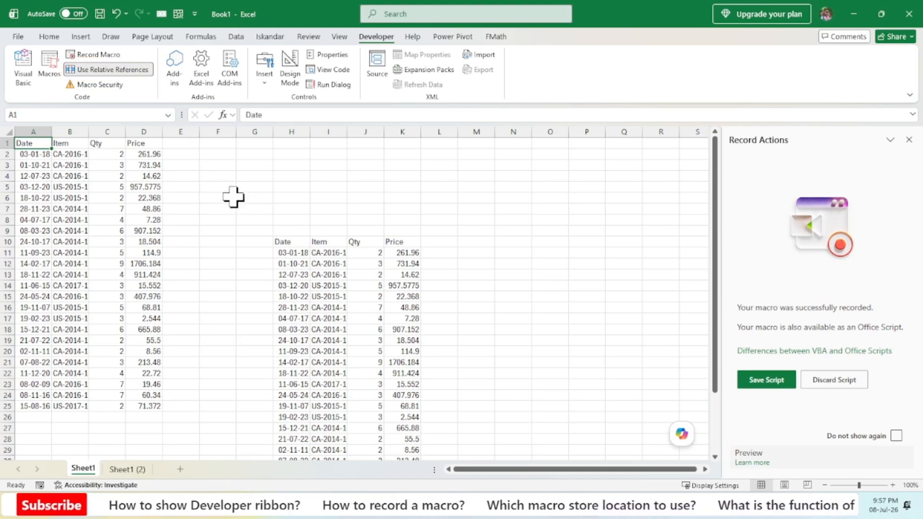
# Step: Start recording a new macro named ThisIsMySecondMacro, stored in This Workbook, with relative references on
pyautogui.click(108, 57)
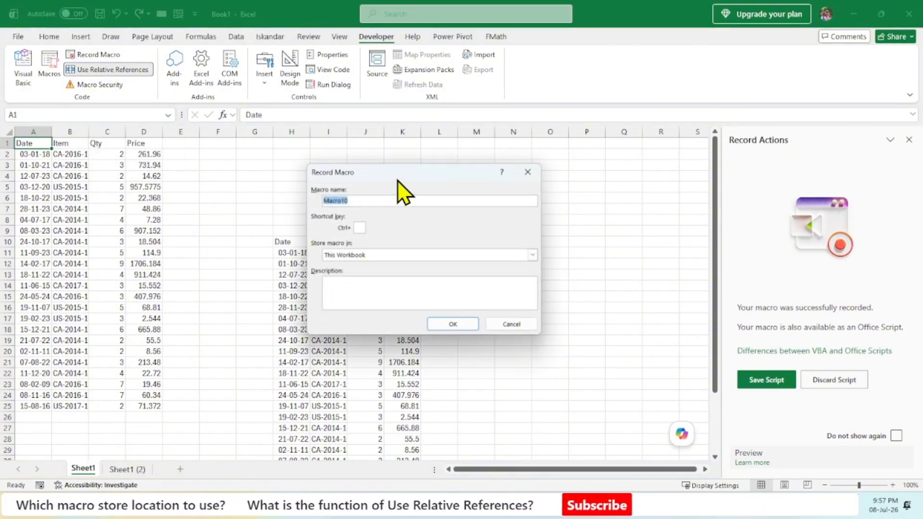
pyautogui.write('ThisIsMySecond')
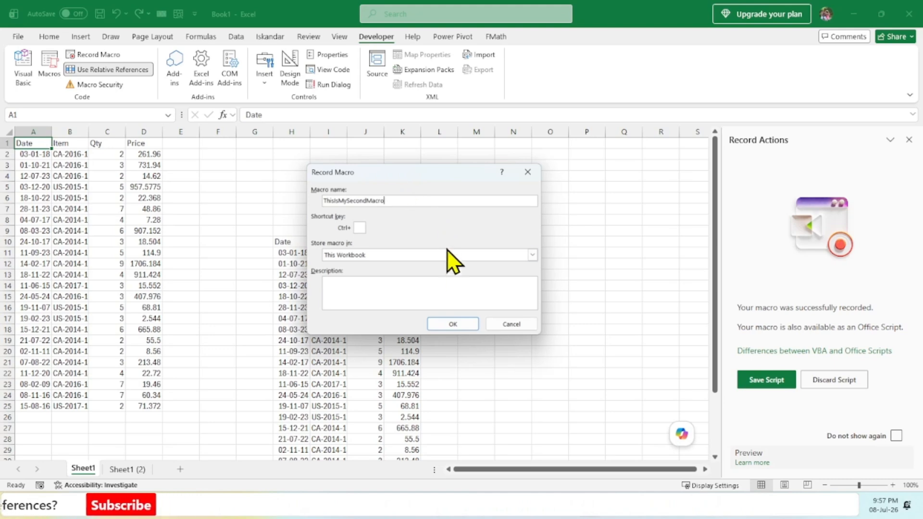
pyautogui.click(459, 323)
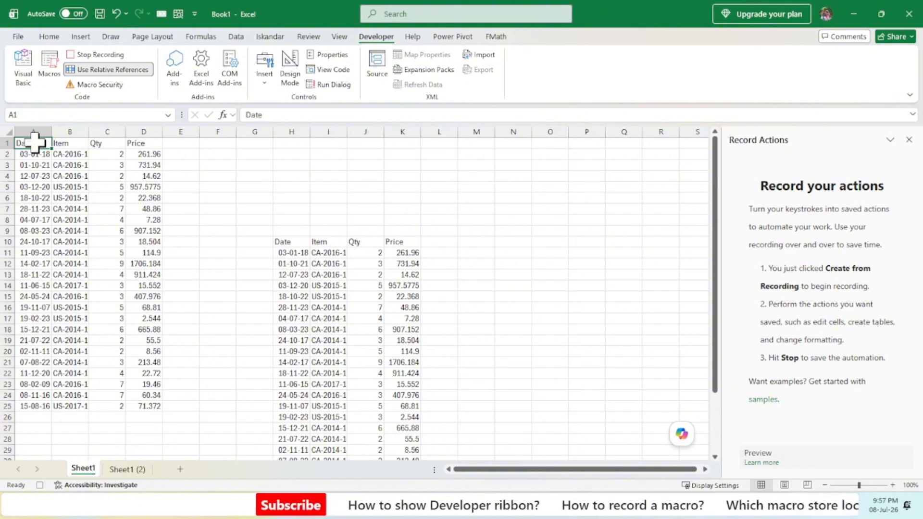
# Step: Make the header cells A1:D1 of the first table bold
pyautogui.moveTo(34, 143); pyautogui.dragTo(149, 143)
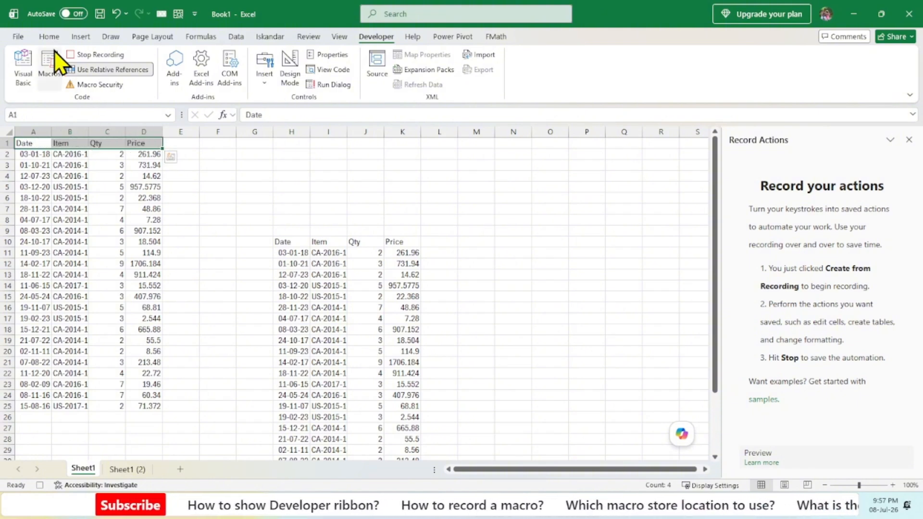
pyautogui.click(50, 37)
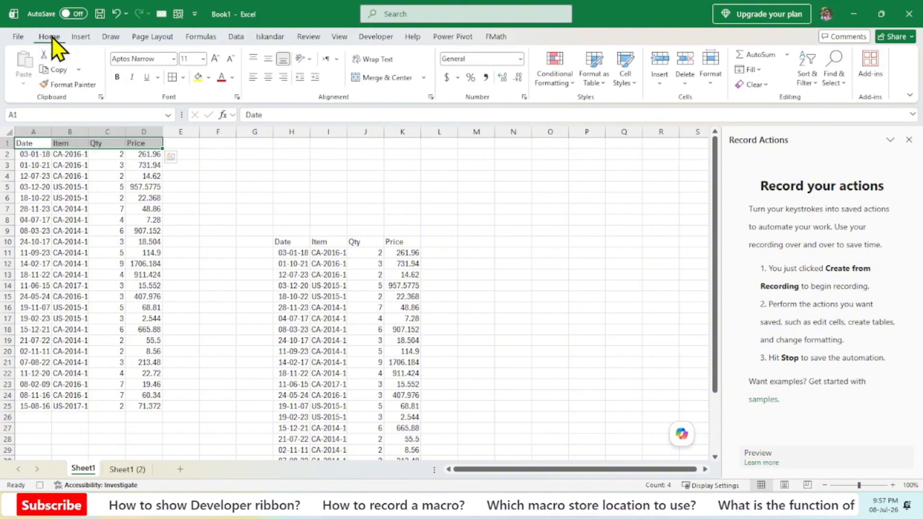
pyautogui.click(118, 77)
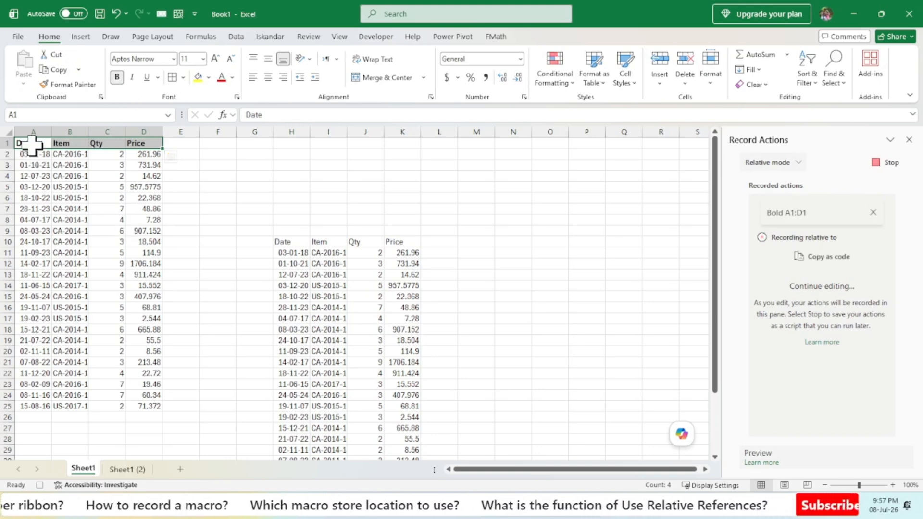
# Step: Apply all borders to A1:D25 and autofit the column widths of that range
pyautogui.moveTo(32, 143); pyautogui.dragTo(139, 402)
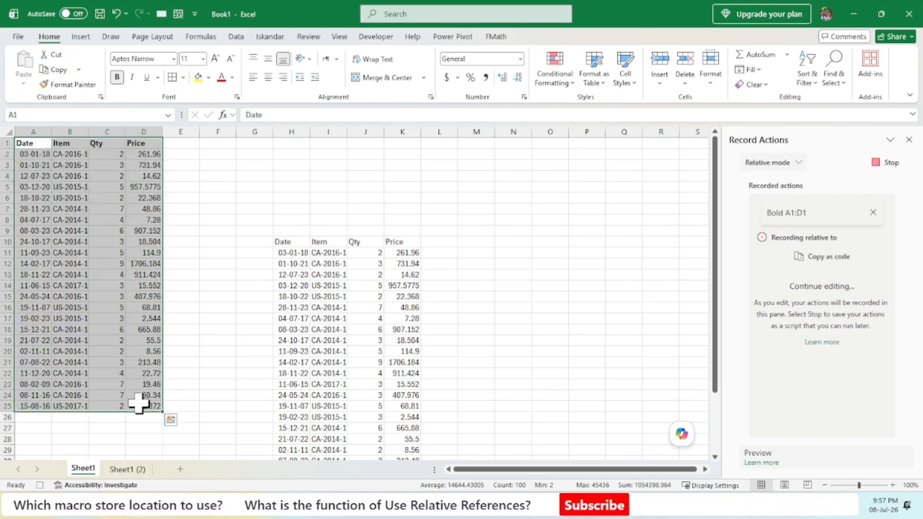
pyautogui.click(172, 77)
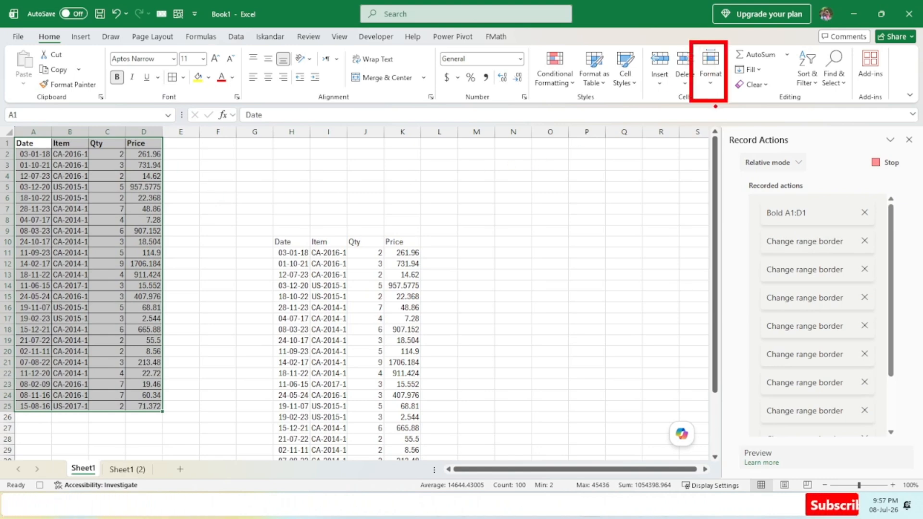
pyautogui.click(710, 72)
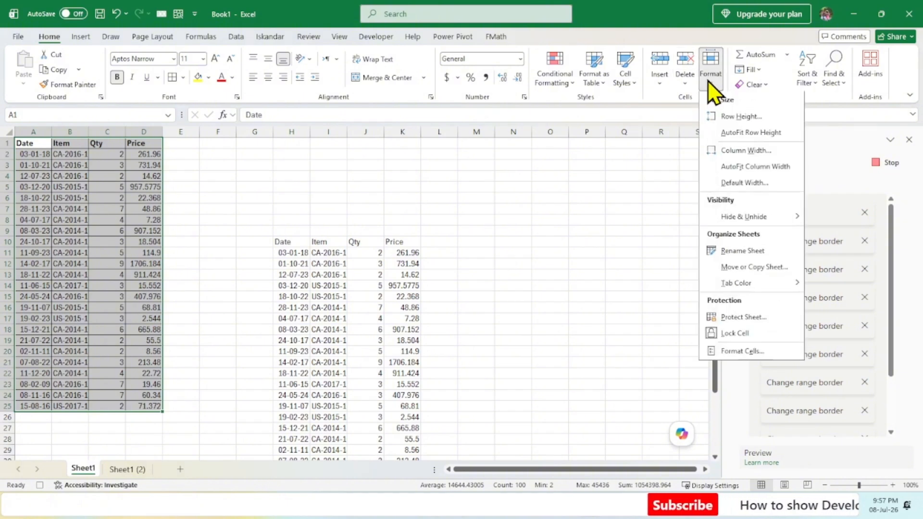
pyautogui.click(731, 167)
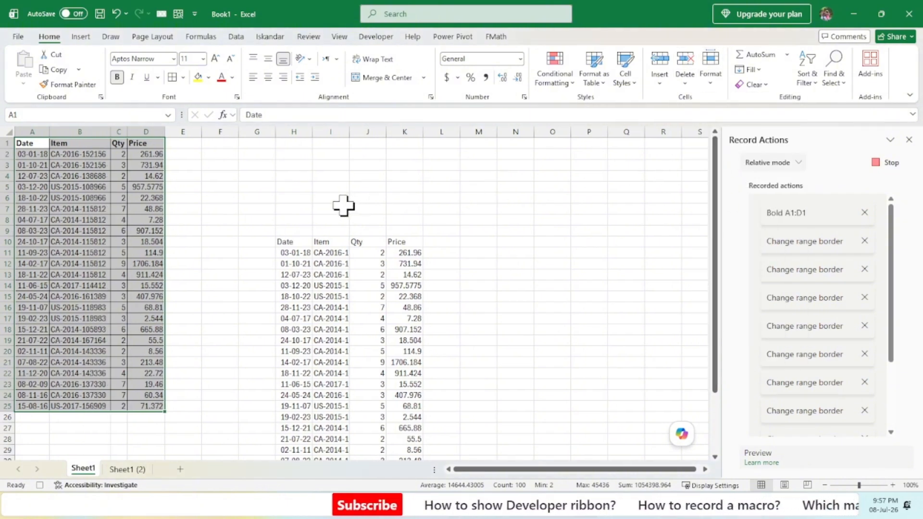
# Step: Apply the Currency number format to the Price column range D1:D25 of the first table
pyautogui.moveTo(147, 143); pyautogui.dragTo(147, 406)
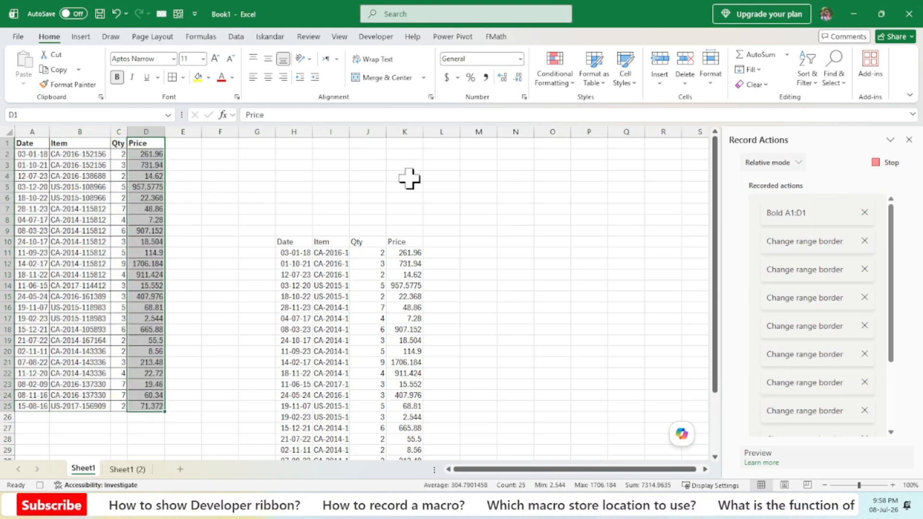
pyautogui.click(521, 58)
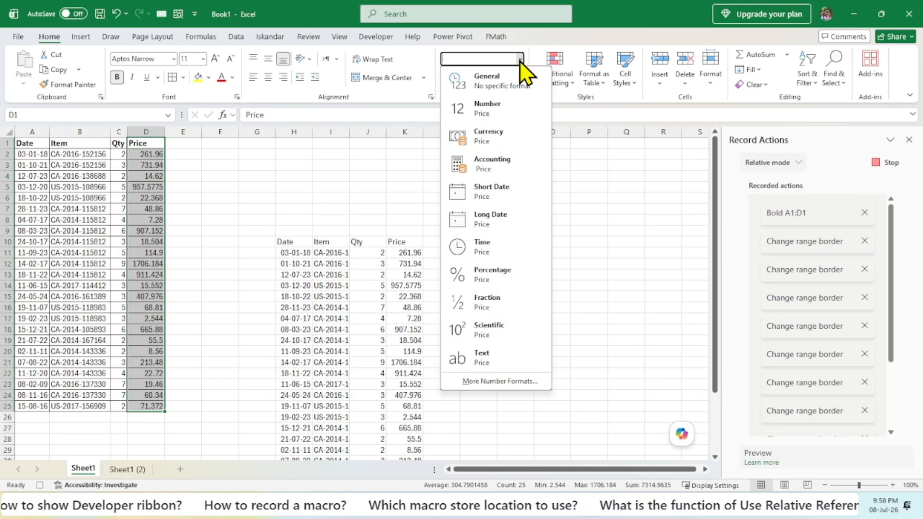
pyautogui.click(495, 136)
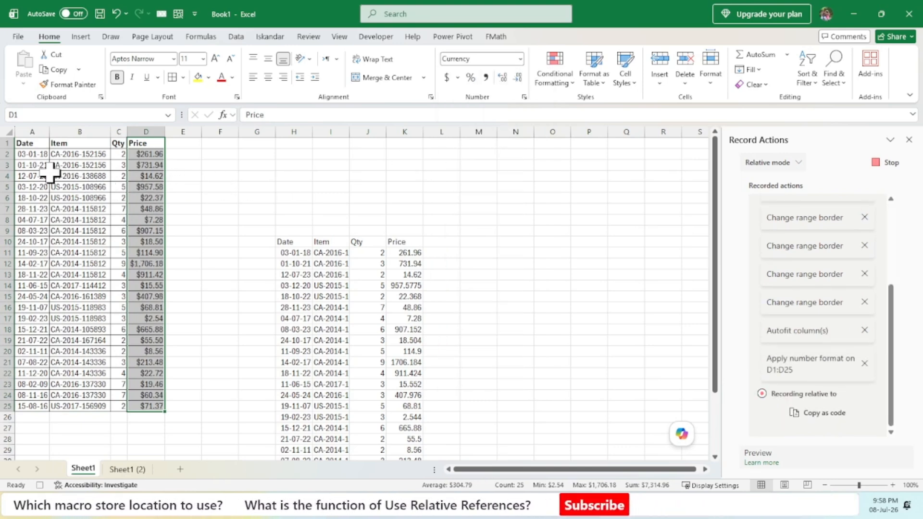
# Step: Return to cell A1 and stop recording the macro
pyautogui.click(33, 143)
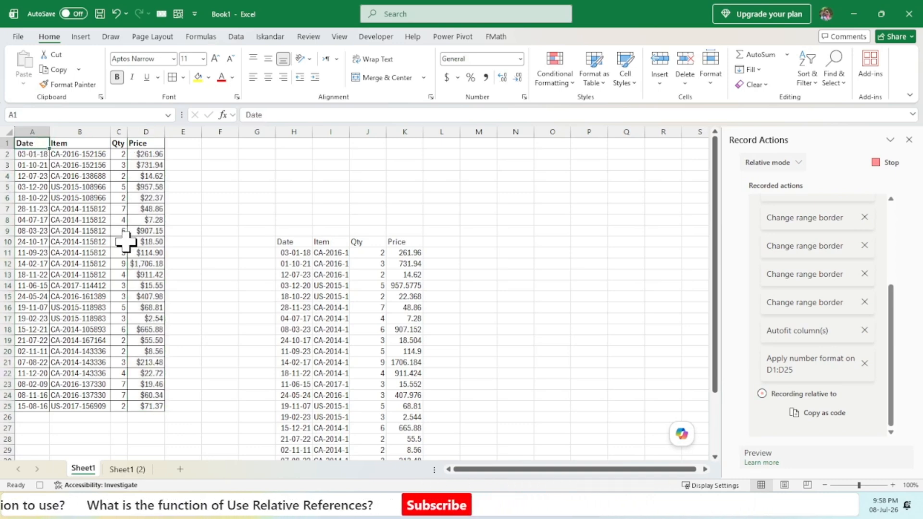
pyautogui.click(40, 486)
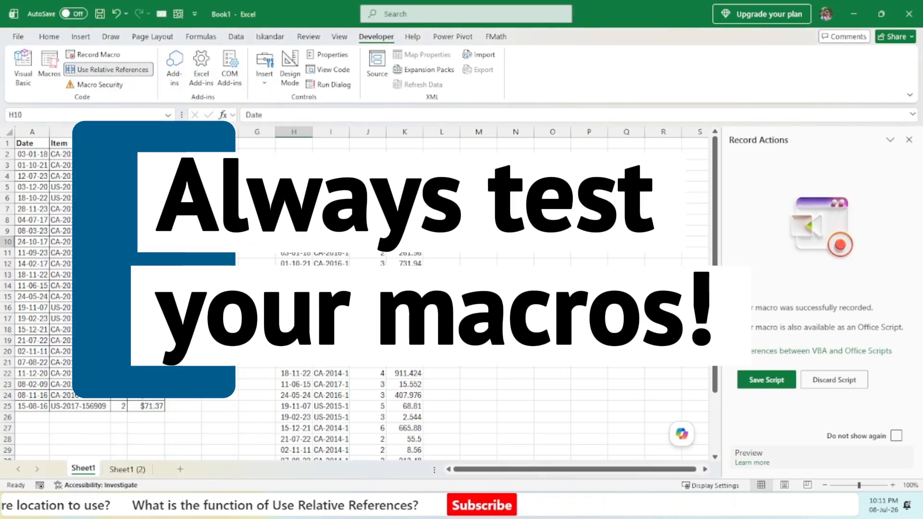
# Step: Run ThisIsMySecondMacro on the unformatted second table with its header cell H10 as the active cell
pyautogui.moveTo(271, 232)
pyautogui.mouseDown()
pyautogui.moveTo(404, 357)
pyautogui.moveTo(421, 450)
pyautogui.mouseUp()
pyautogui.press('Escape')
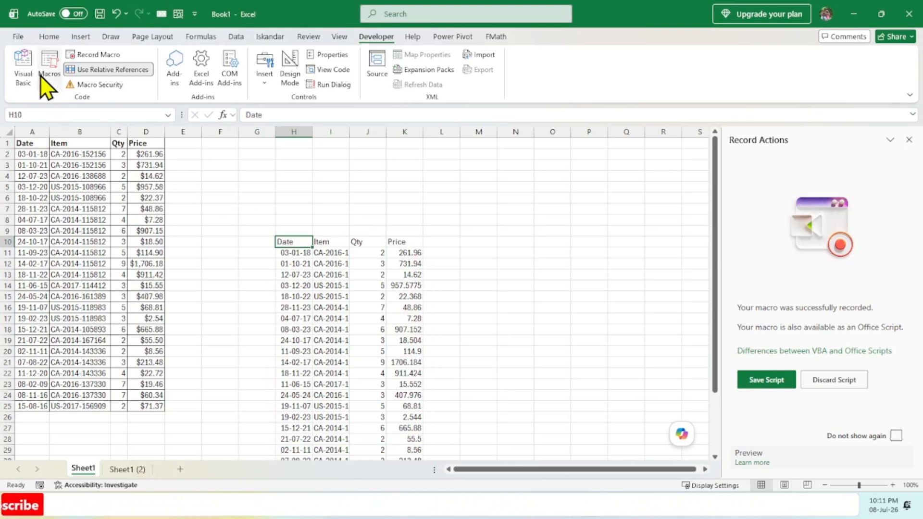
pyautogui.click(53, 79)
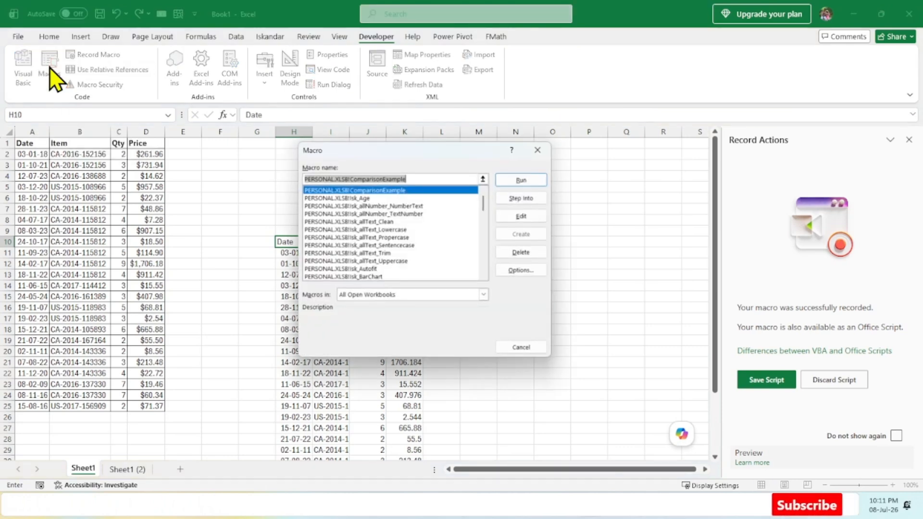
pyautogui.moveTo(484, 203); pyautogui.dragTo(482, 266)
pyautogui.click(343, 232)
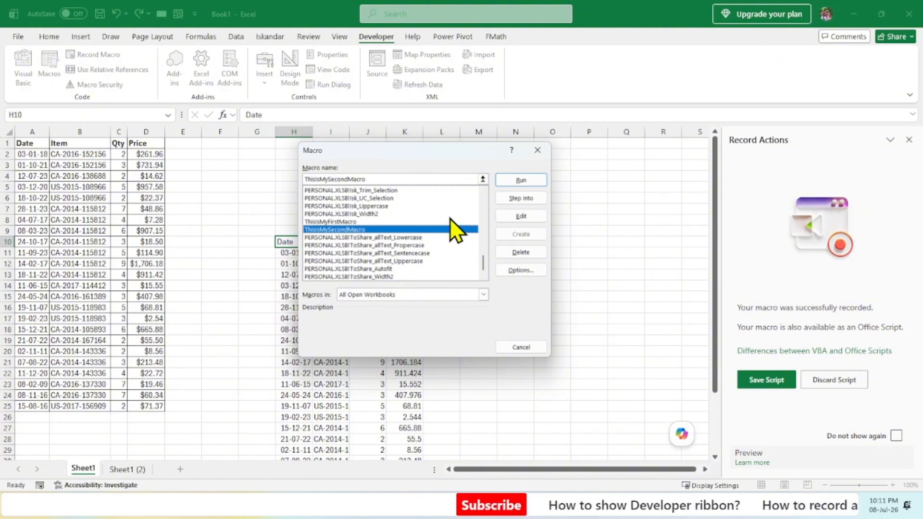
pyautogui.click(533, 182)
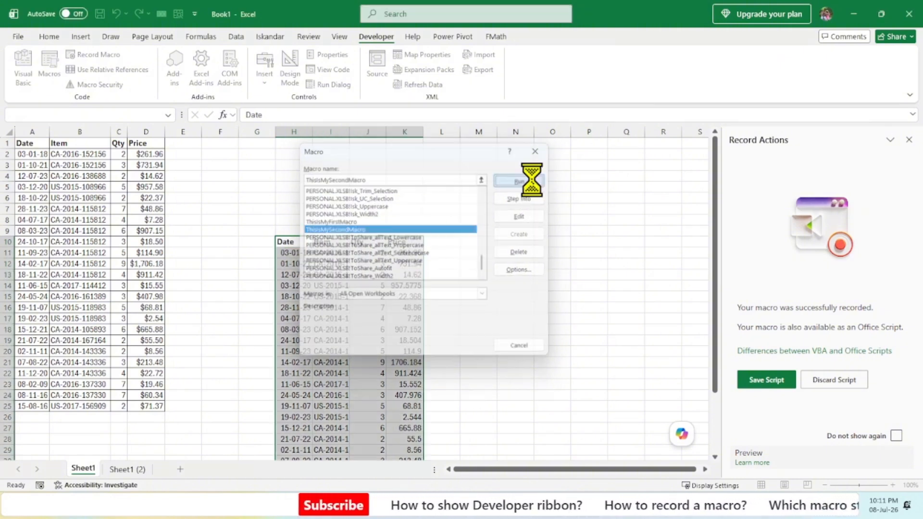